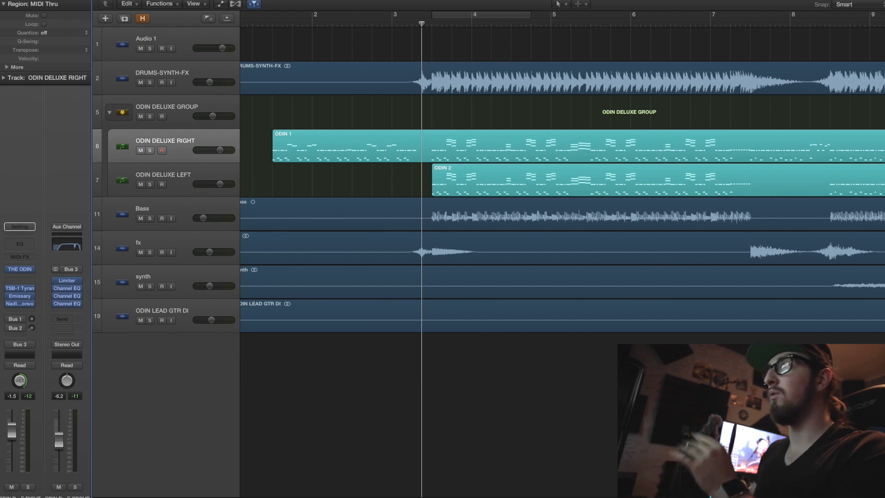
Switch to the GUITAR TONE folder in Finder and examine the Ignite Amps plugin folders and the Catharsis folder
key("super+Tab")
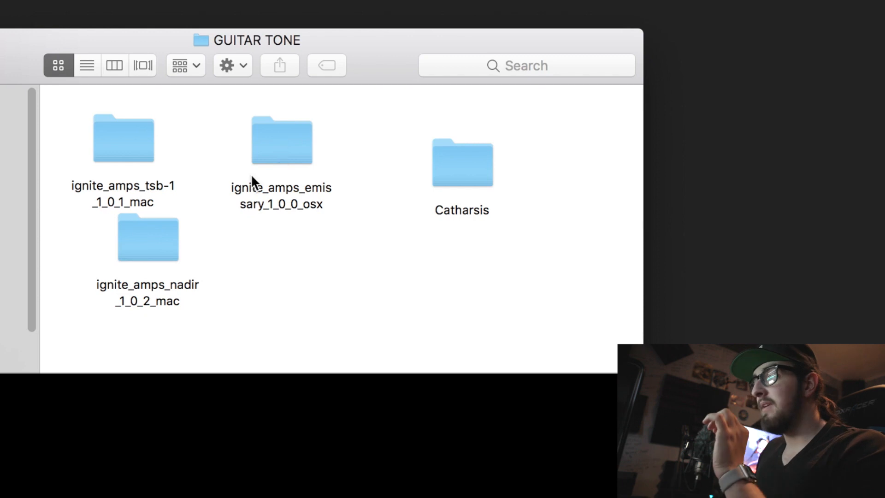
left_click_drag(475, 154, 427, 176)
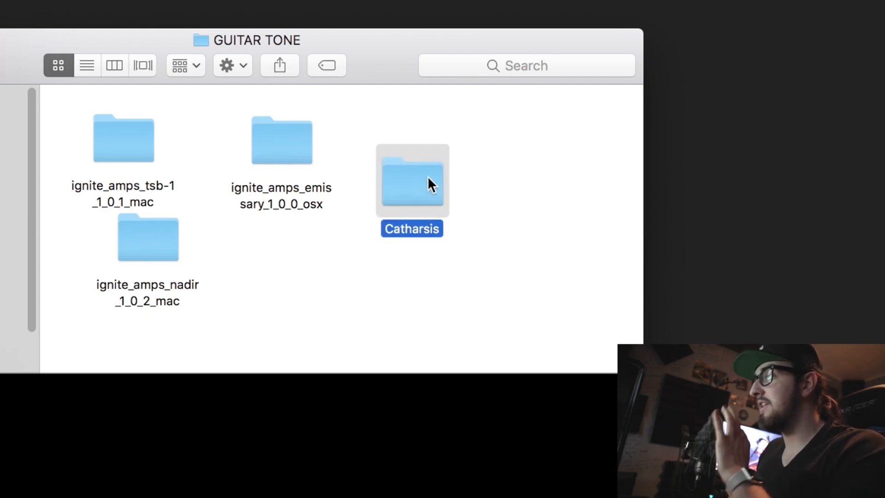
left_click(485, 172)
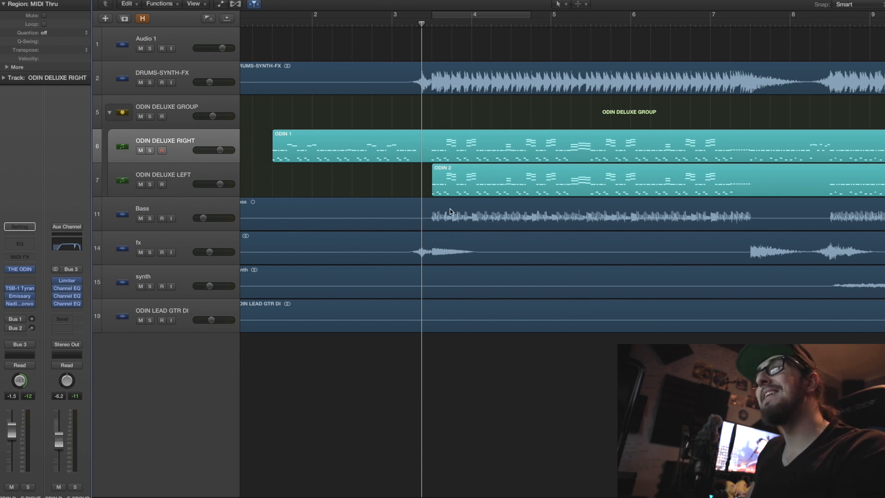
Inspect The Odin instrument on the ODIN DELUXE RIGHT track and on the ODIN DELUXE LEFT track
left_click(20, 268)
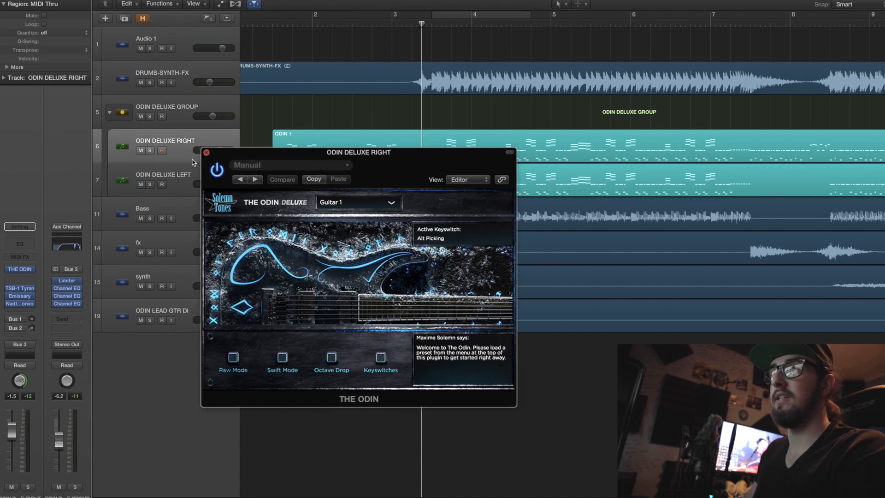
left_click(206, 152)
left_click(161, 178)
left_click(21, 268)
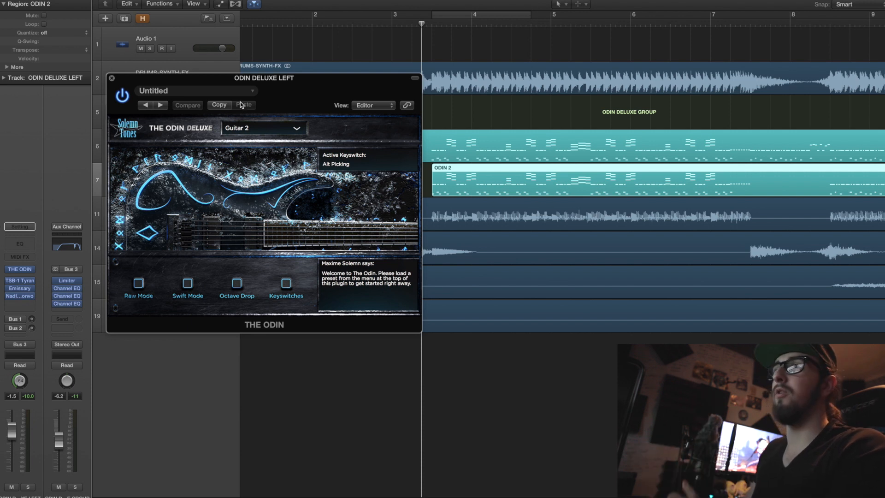
left_click(112, 77)
Play the song from the playhead position after bar 3 to hear the guitars in the mix
left_click(449, 117)
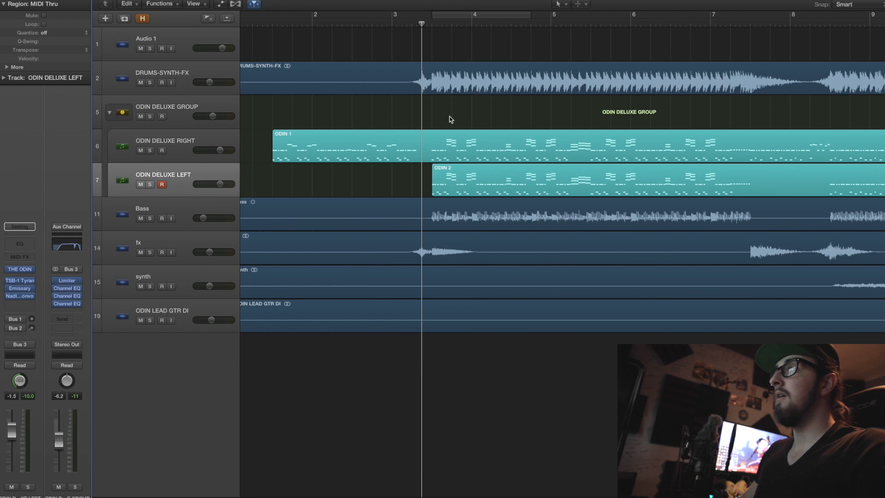
key("space")
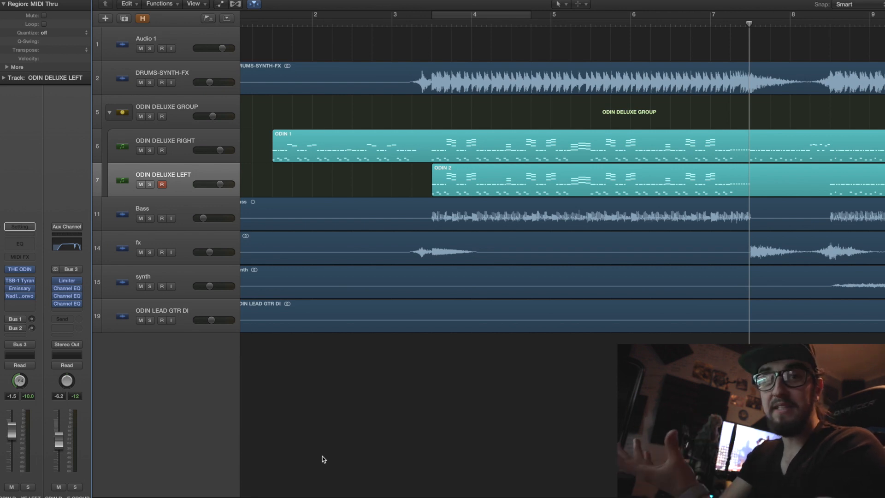
Inspect the TSB-1 Tyrant Screamer settings on the ODIN DELUXE RIGHT track
left_click(188, 151)
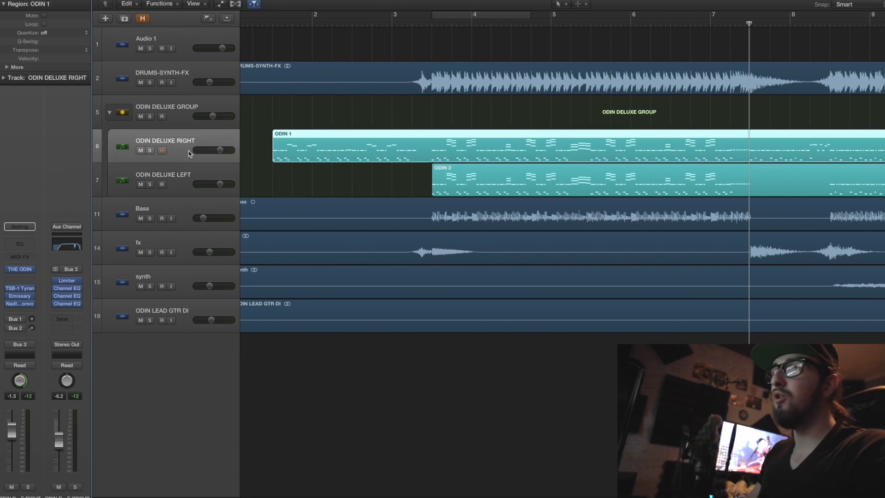
left_click(21, 287)
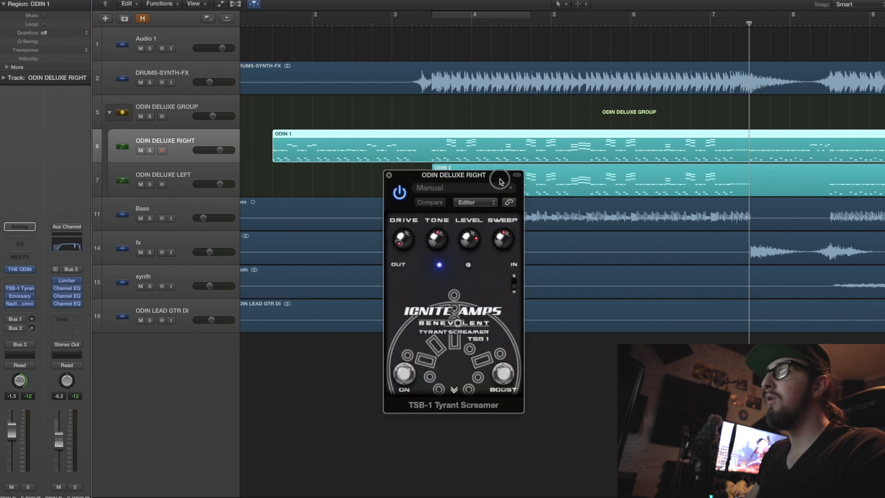
left_click_drag(500, 180, 575, 198)
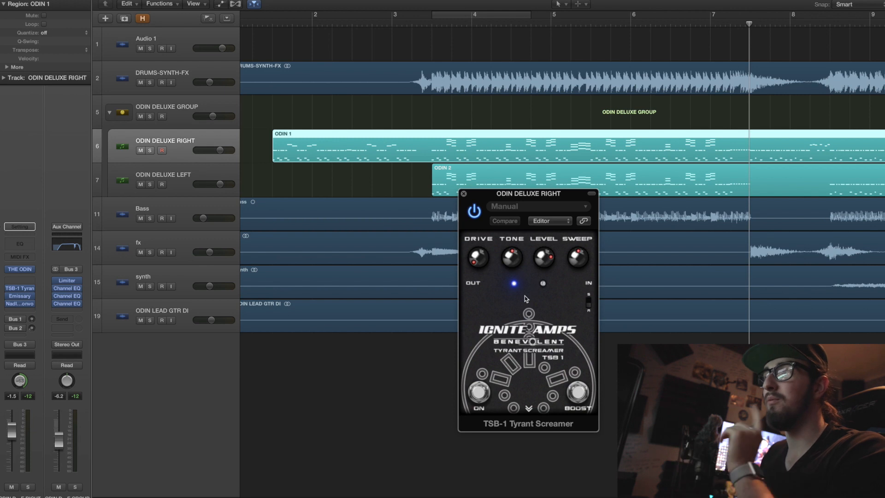
Examine the Emissary amp on the ODIN DELUXE RIGHT track, toggling its channel switch away from lead and back
left_click(19, 297)
left_click_drag(618, 254, 482, 233)
left_click(346, 372)
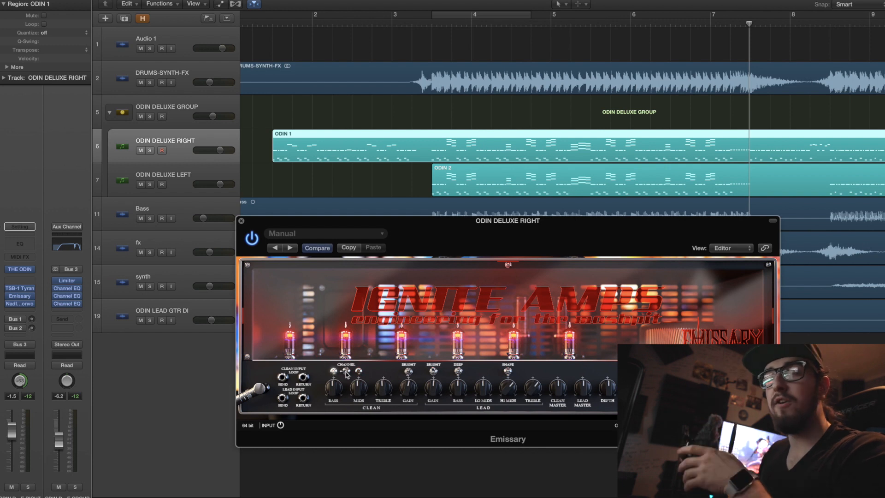
left_click(358, 372)
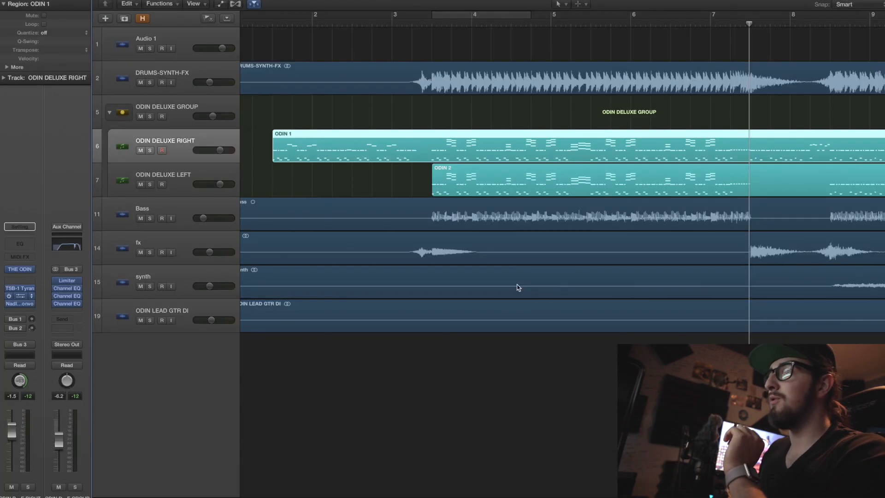
key("v")
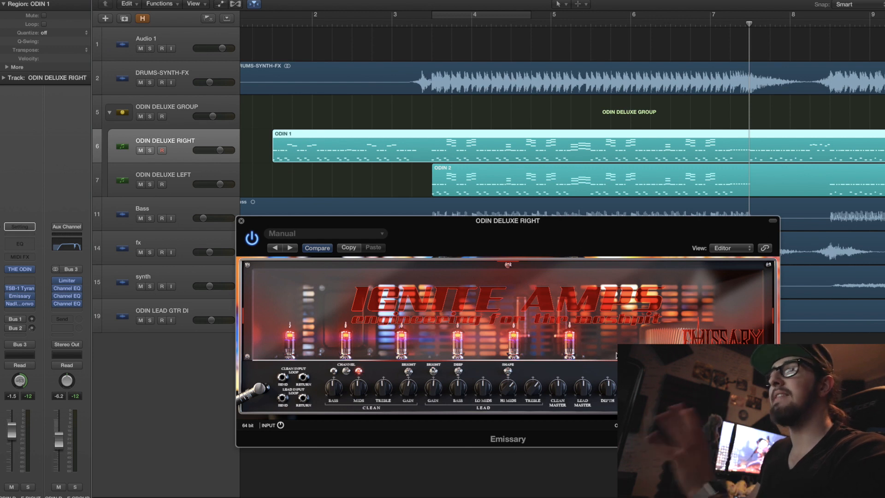
left_click(241, 221)
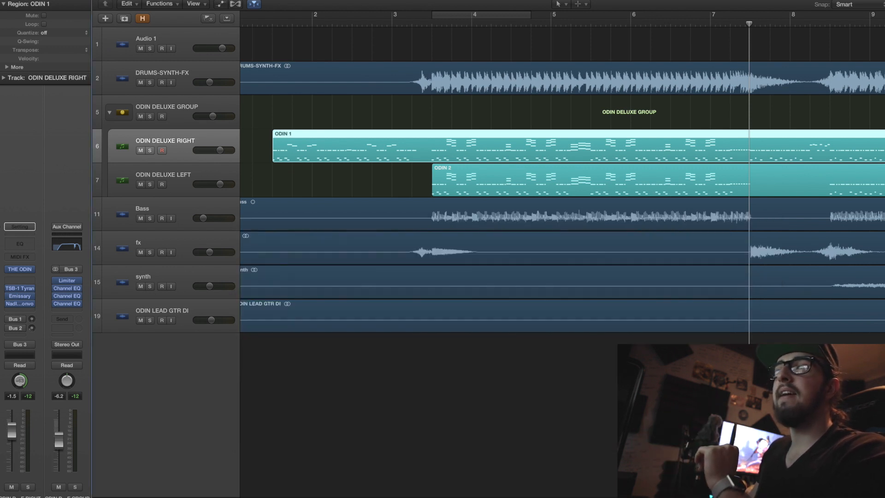
Inspect the NadIR Convolver on the ODIN DELUXE RIGHT track and browse the Catharsis impulse files without loading one
left_click(20, 304)
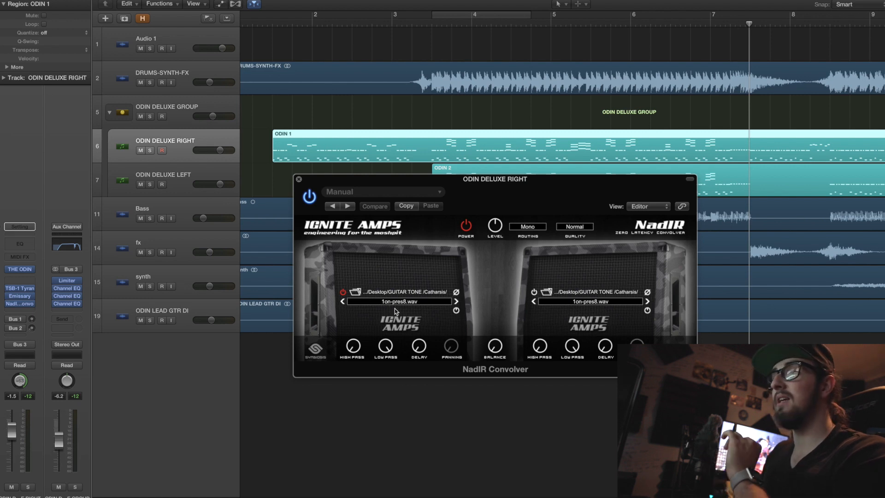
left_click(355, 292)
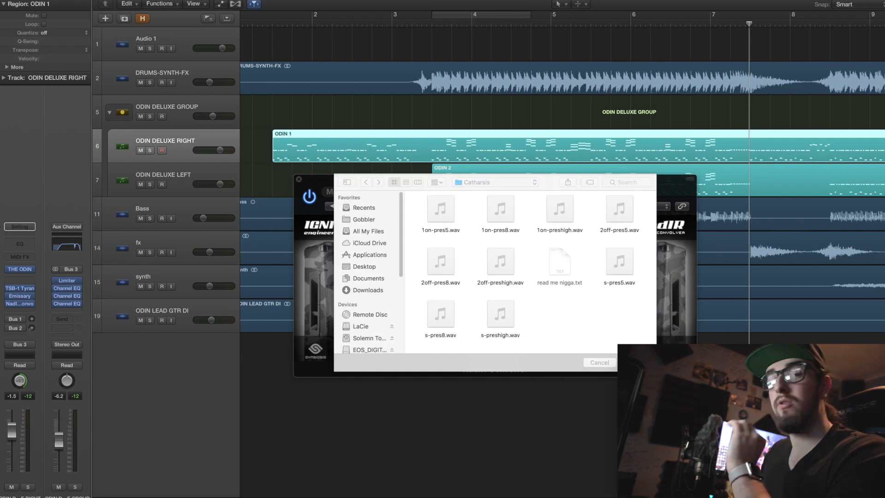
left_click(682, 405)
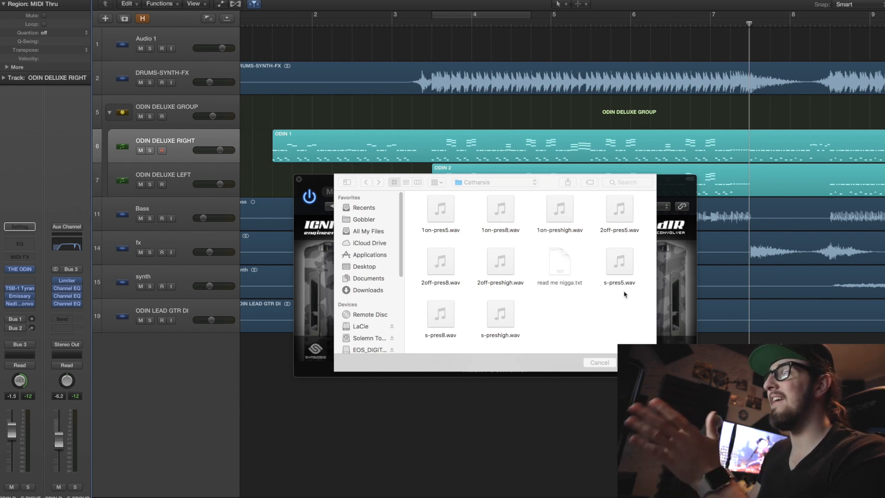
left_click(605, 361)
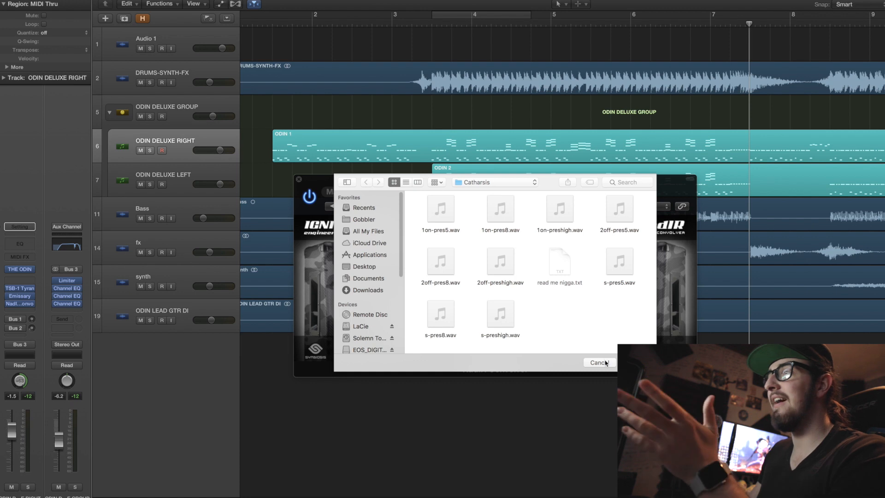
left_click(602, 363)
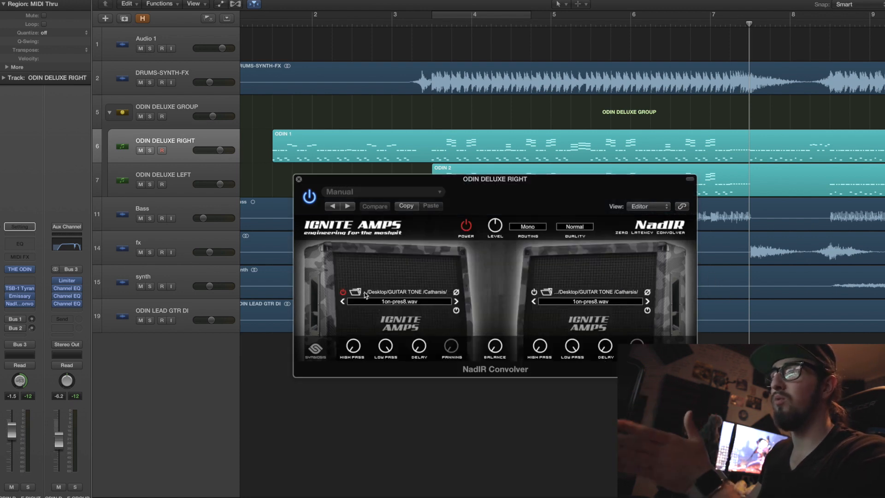
left_click(299, 179)
Go to the ODIN DELUXE GROUP track and inspect its Limiter settings
left_click(191, 190)
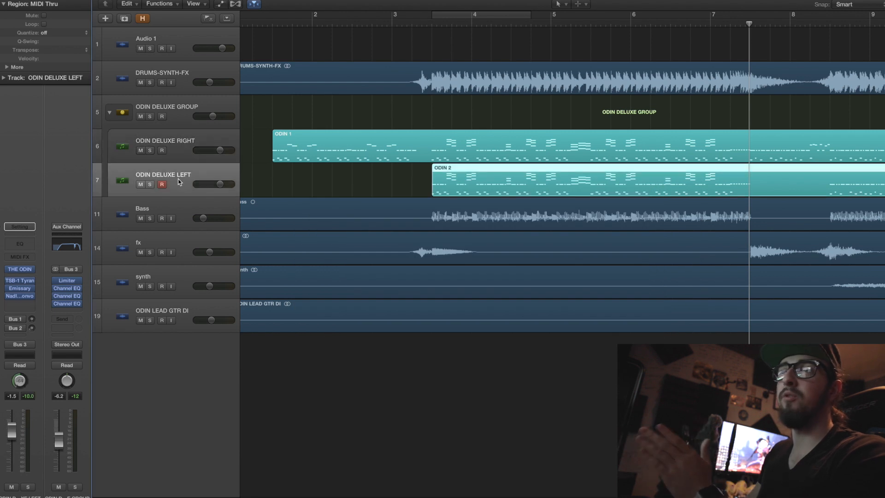
mouse_move(19, 297)
key("Up")
key("Up")
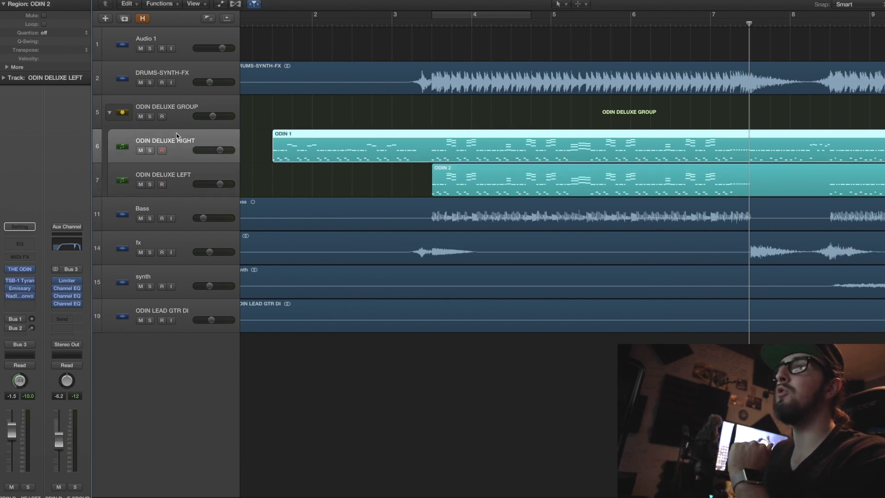
left_click(22, 294)
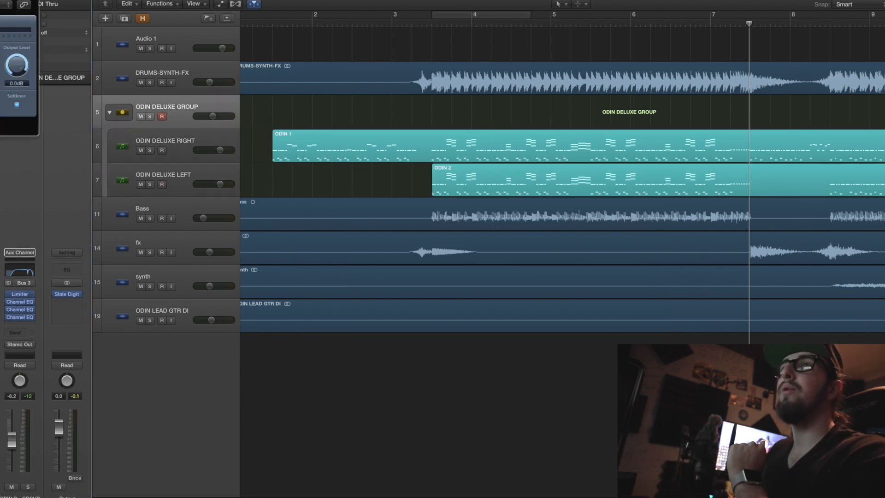
left_click_drag(1, 1, 623, 162)
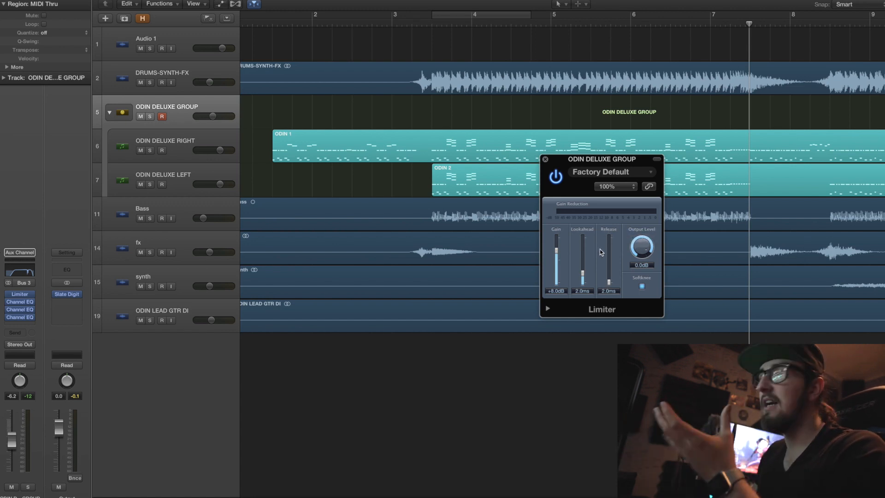
left_click(545, 159)
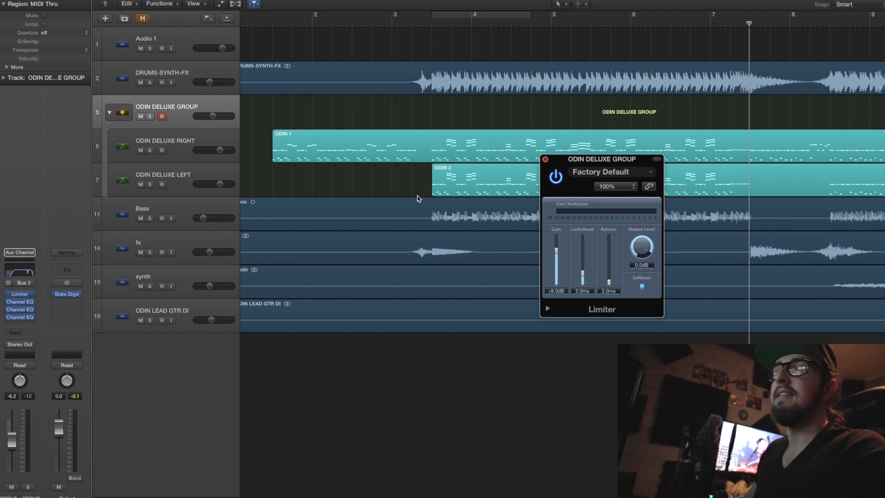
Examine the band settings of the three Channel EQs on the ODIN DELUXE GROUP track one after another
left_click(20, 302)
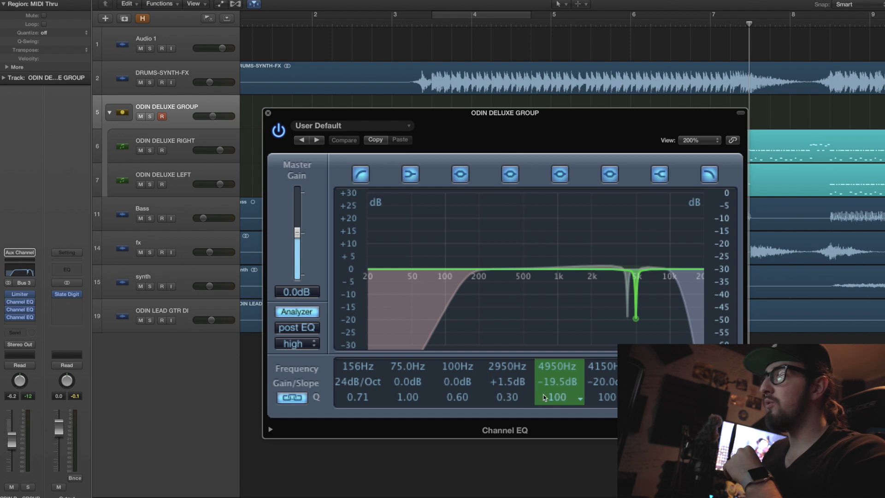
left_click(19, 309)
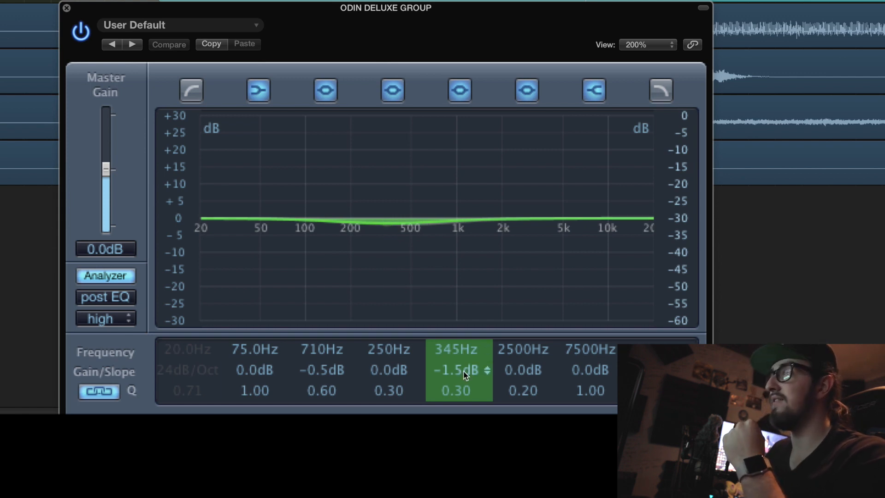
left_click(67, 8)
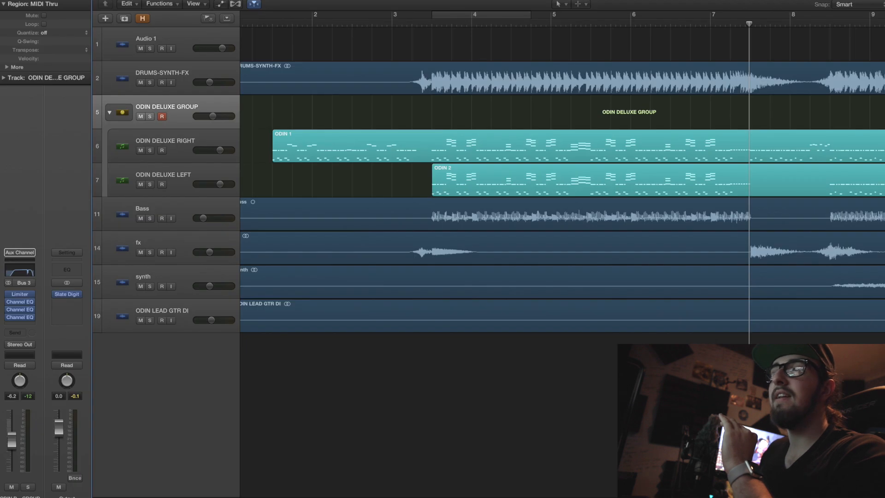
left_click(17, 318)
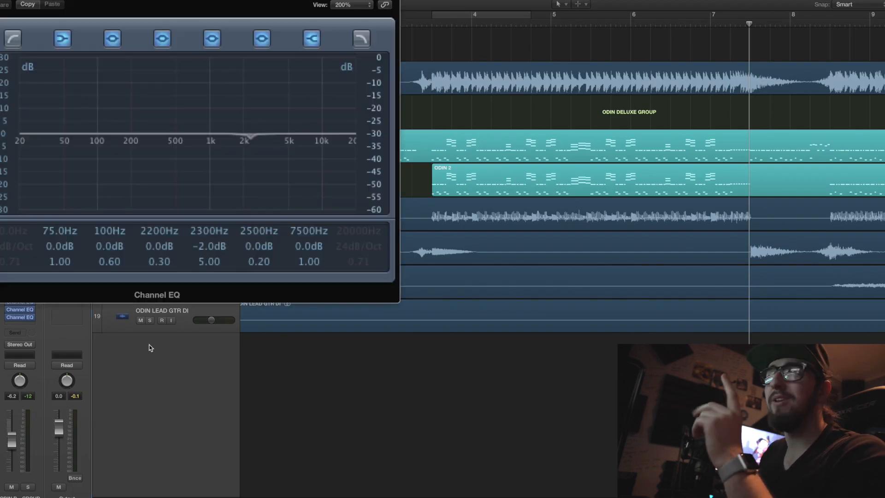
left_click_drag(132, 2, 483, 158)
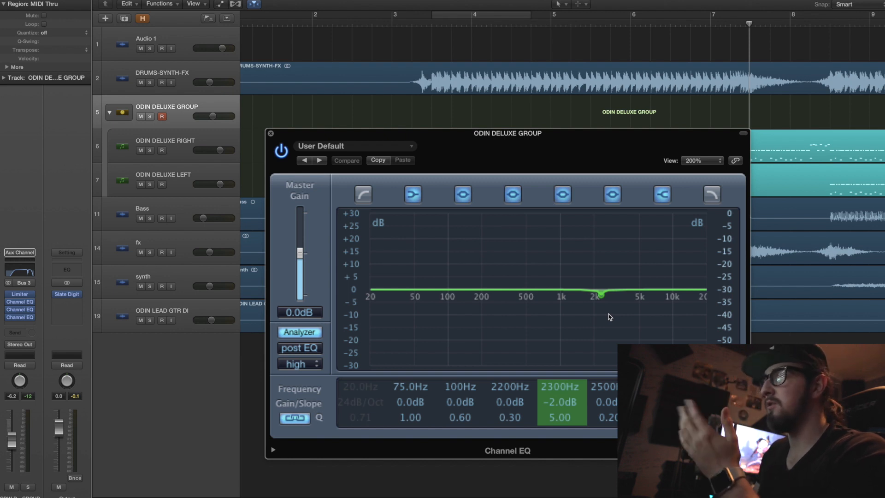
left_click(271, 133)
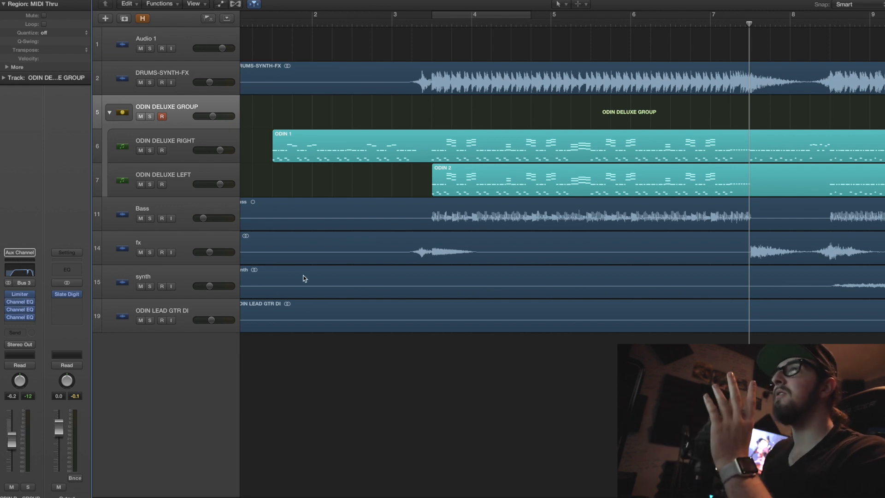
Reopen The Odin instrument on the ODIN DELUXE RIGHT track and move its window below the guitar regions
left_click(178, 139)
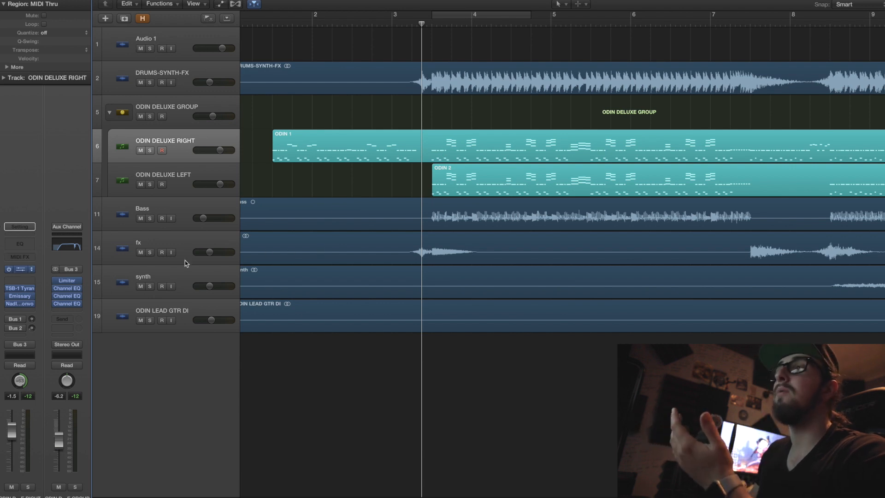
left_click(20, 269)
left_click_drag(393, 160, 402, 225)
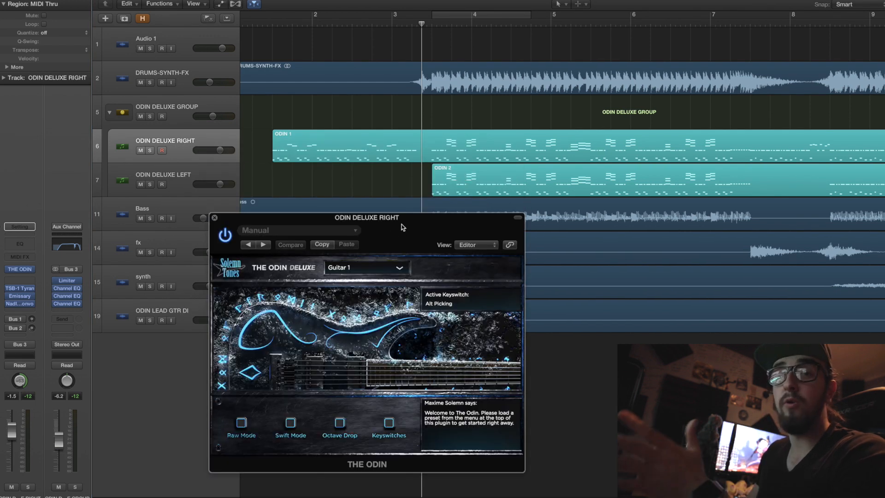